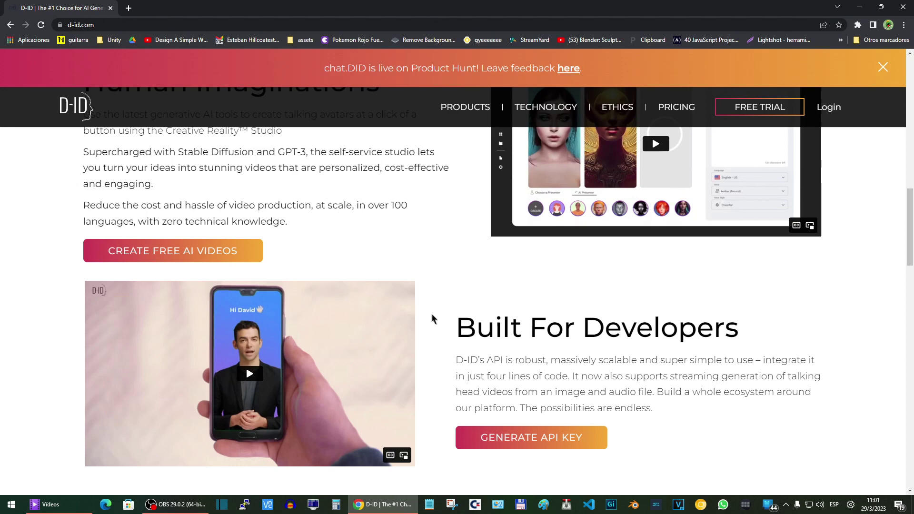
# Go from the D-ID website to its studio through the login and start creating a new video
pyautogui.scroll(2, 433, 332)
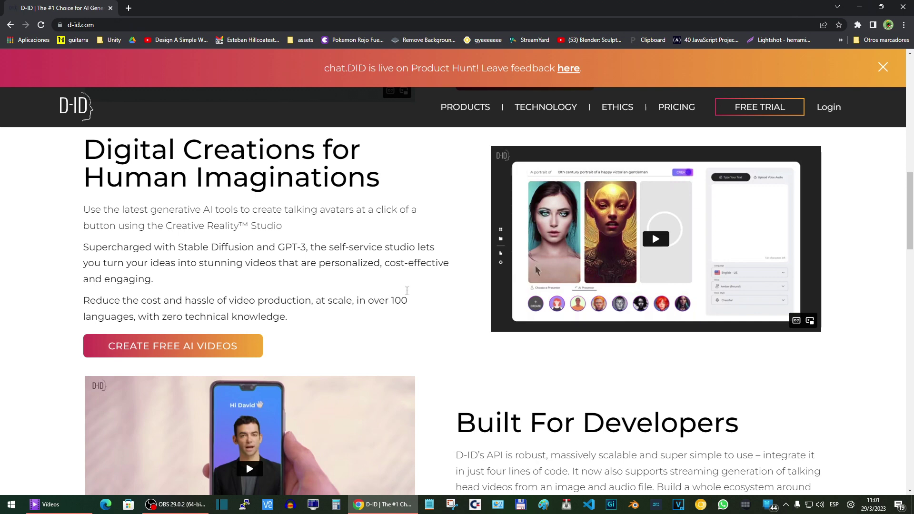
pyautogui.click(830, 108)
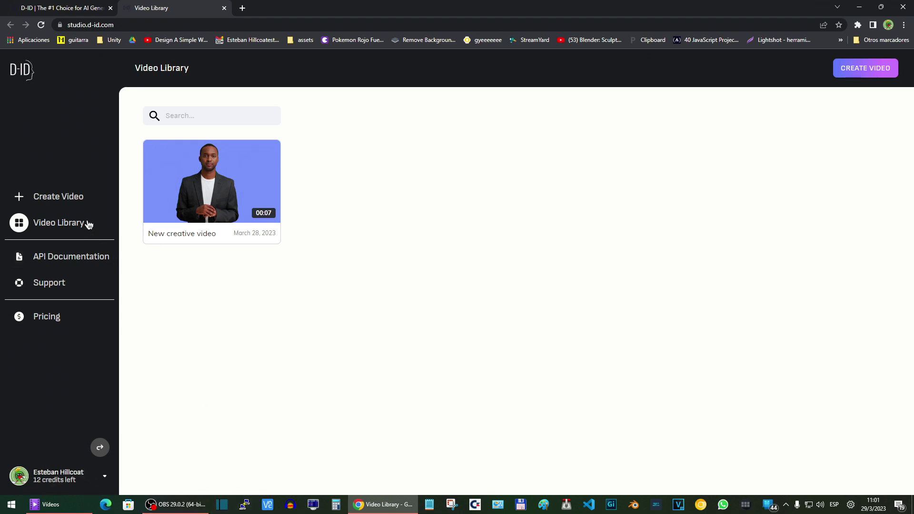
pyautogui.click(71, 204)
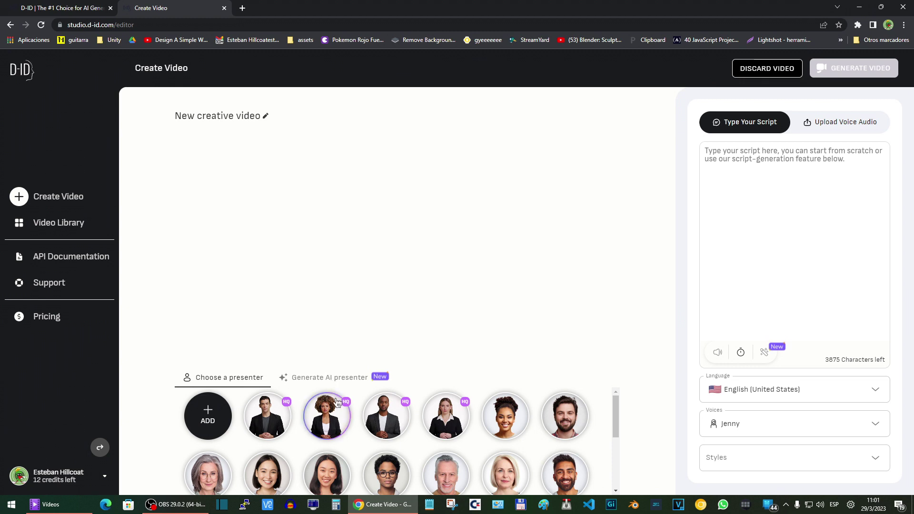
# Choose the curly-haired woman in the black blazer as presenter and set the background colour to light grey D0D3DE
pyautogui.scroll(-3, 374, 431)
pyautogui.scroll(4, 422, 441)
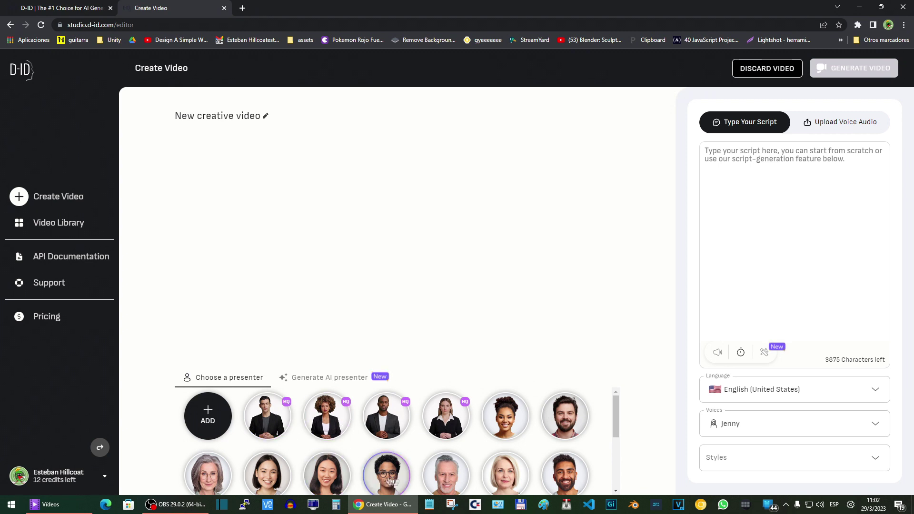
pyautogui.click(327, 412)
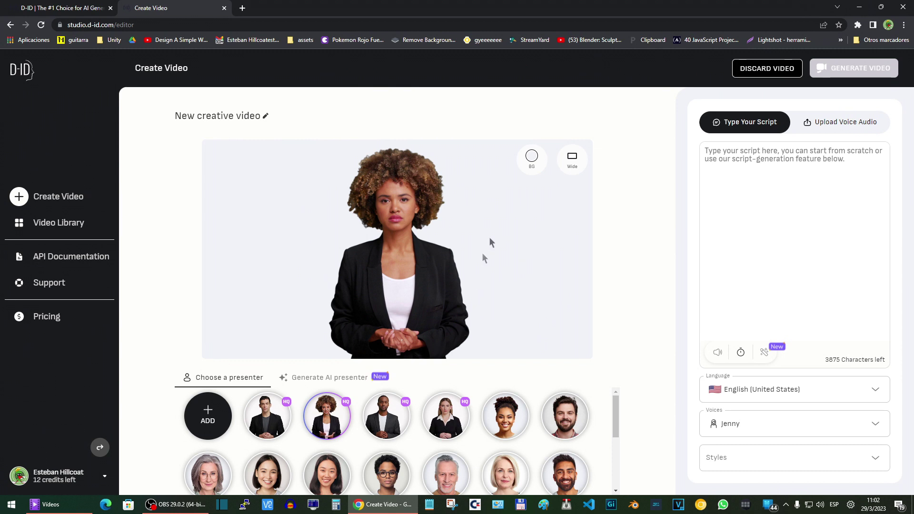
pyautogui.click(531, 162)
pyautogui.moveTo(442, 190)
pyautogui.mouseDown()
pyautogui.moveTo(460, 198)
pyautogui.moveTo(441, 195)
pyautogui.mouseUp()
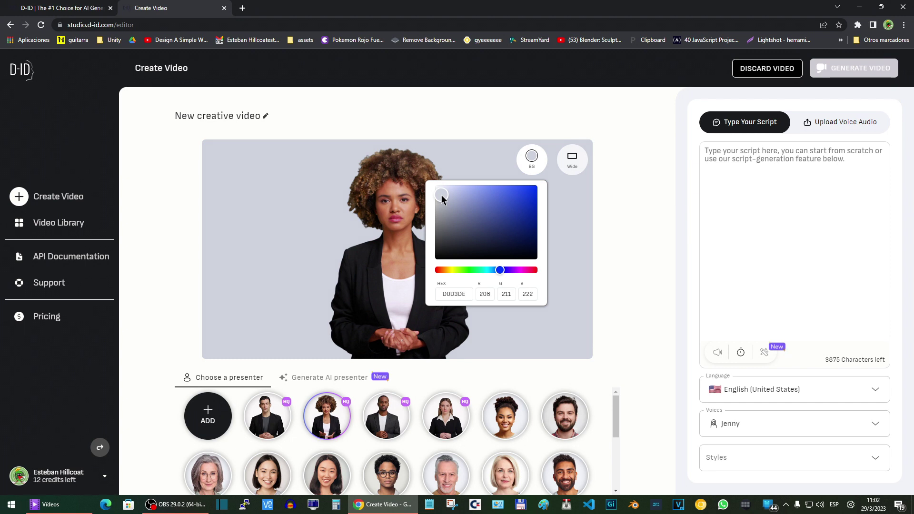
# Preview the Square and Vertical video formats and return the format to Wide
pyautogui.click(573, 160)
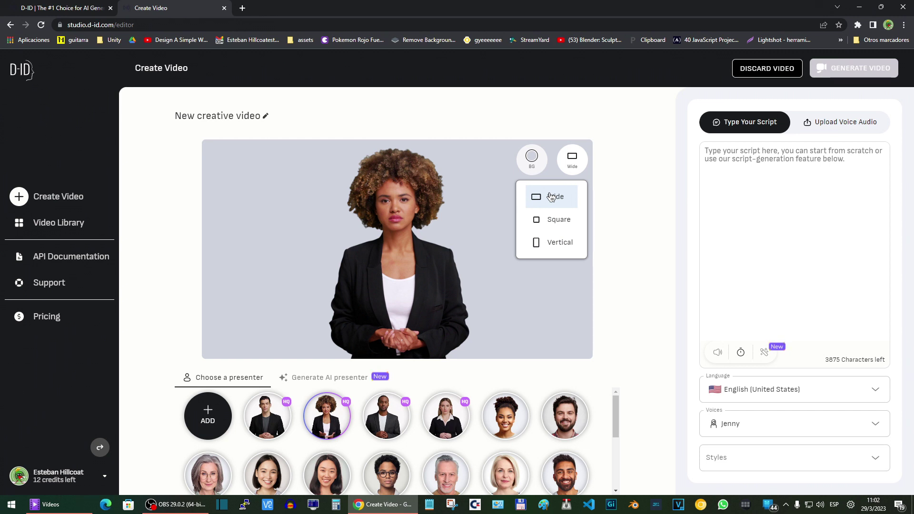
pyautogui.click(552, 219)
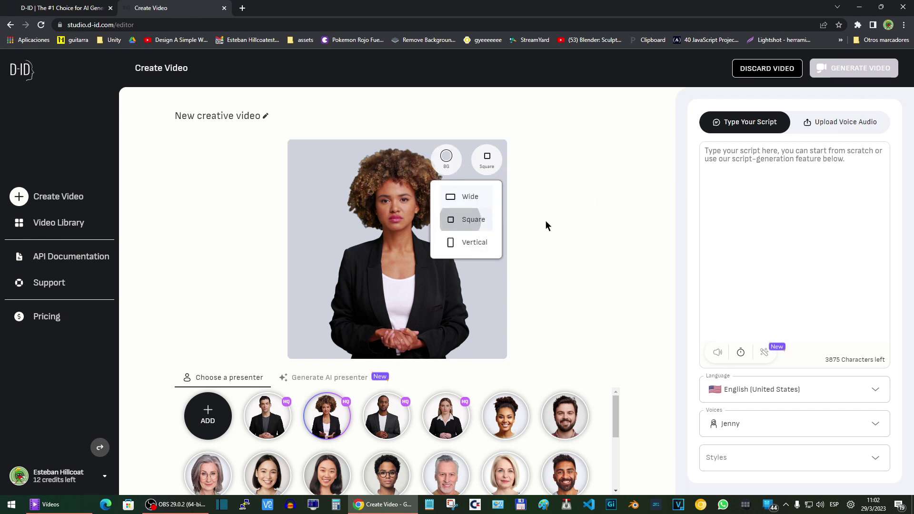
pyautogui.click(486, 244)
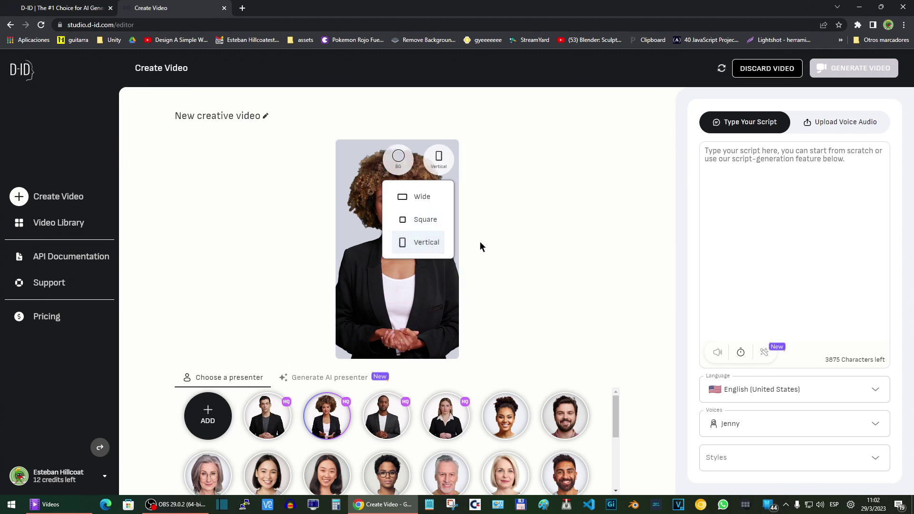
pyautogui.click(425, 197)
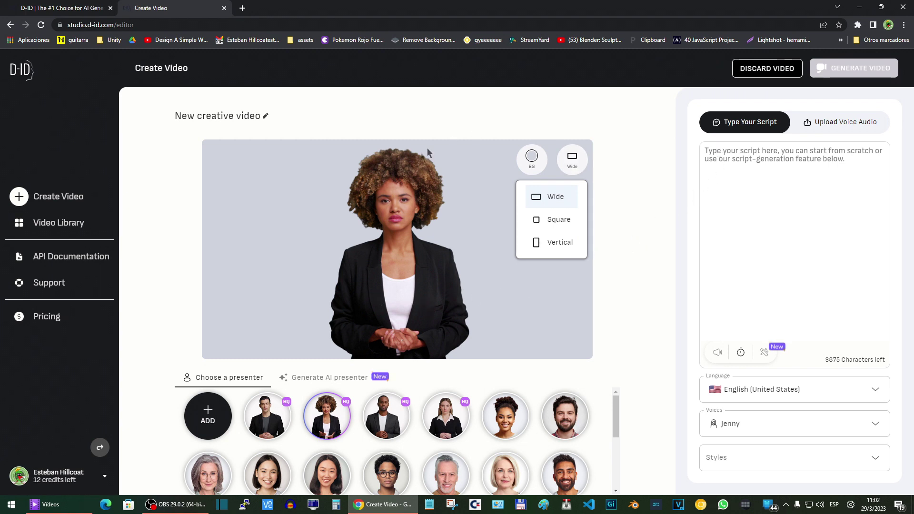
# Set the script's language to Spanish (Argentina) and its voice to Elena
pyautogui.click(704, 149)
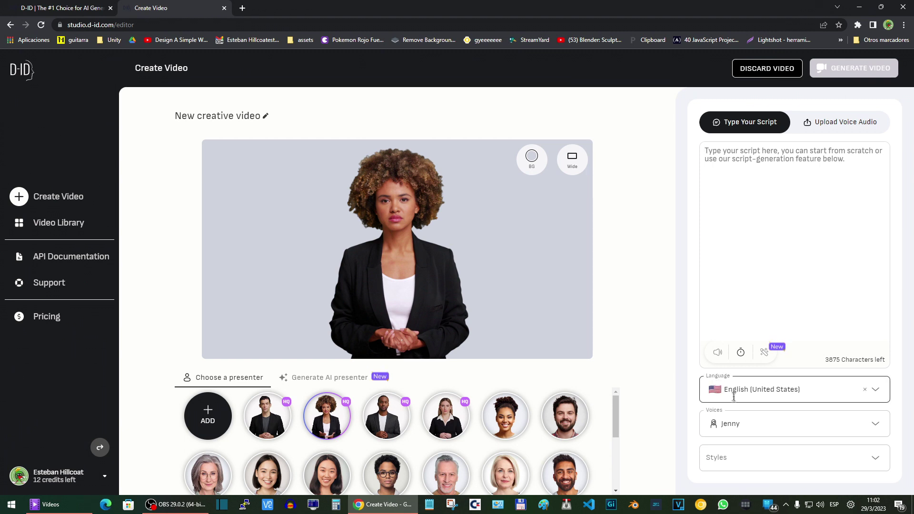
pyautogui.click(817, 394)
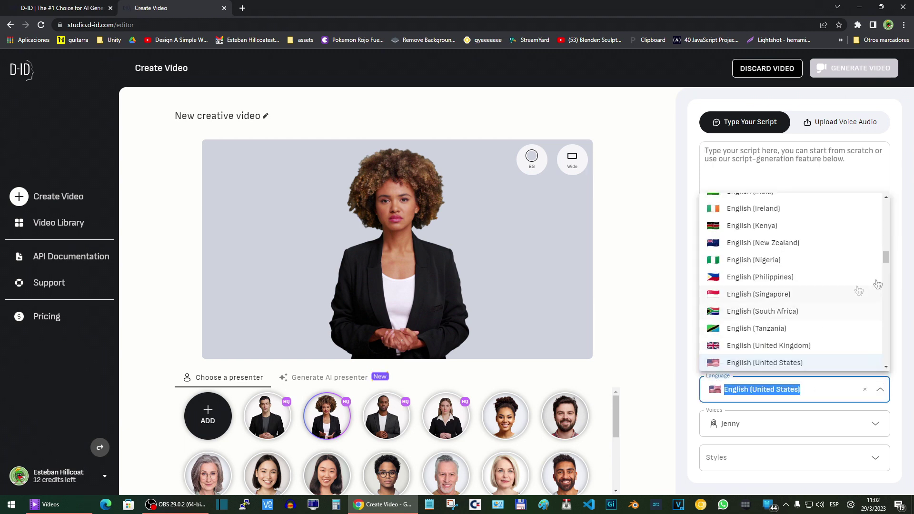
pyautogui.moveTo(886, 262); pyautogui.dragTo(886, 327)
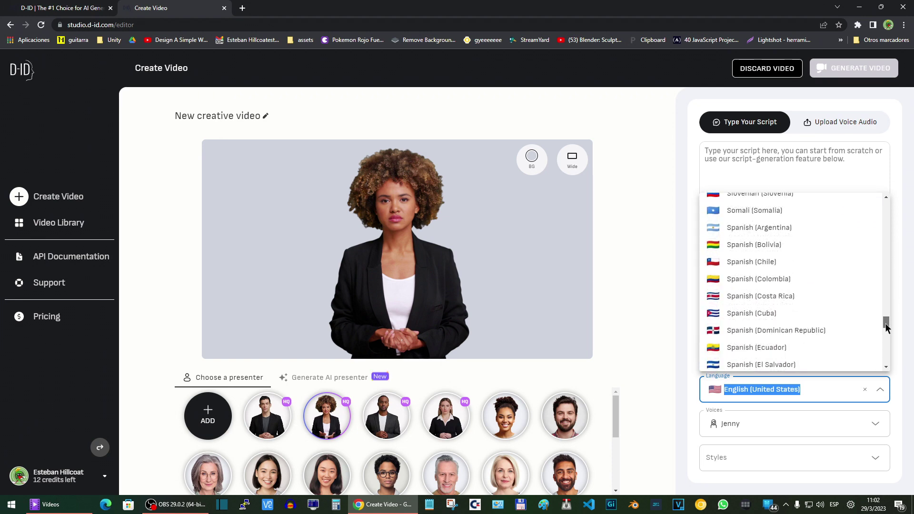
pyautogui.scroll(-2, 787, 285)
pyautogui.scroll(-2, 786, 288)
pyautogui.scroll(4, 783, 288)
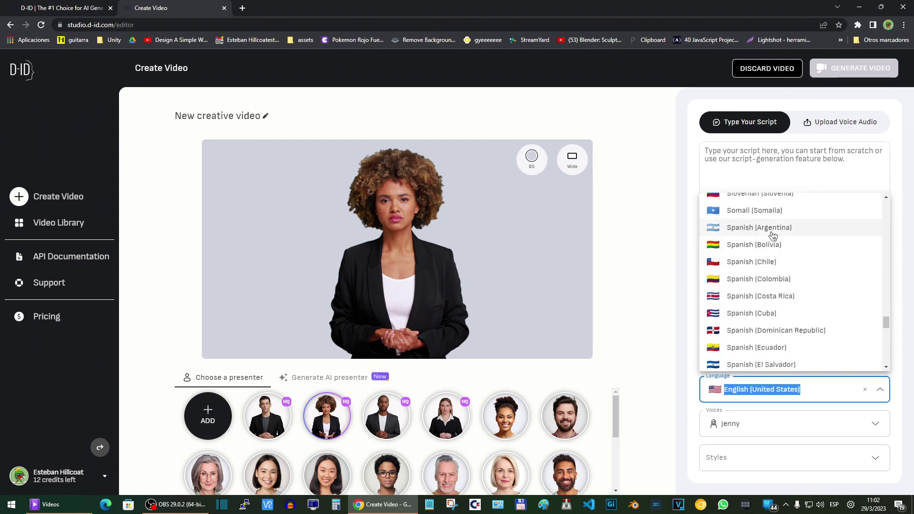
pyautogui.click(773, 236)
pyautogui.click(707, 154)
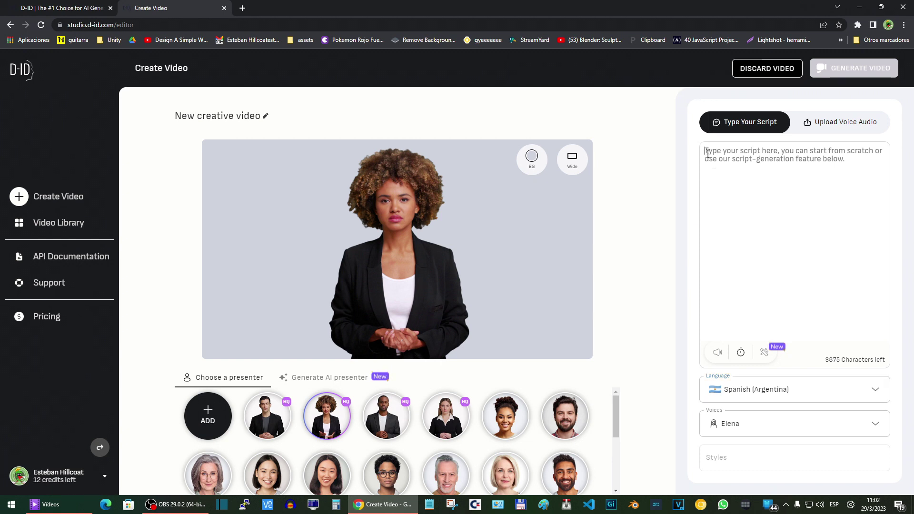
pyautogui.click(736, 422)
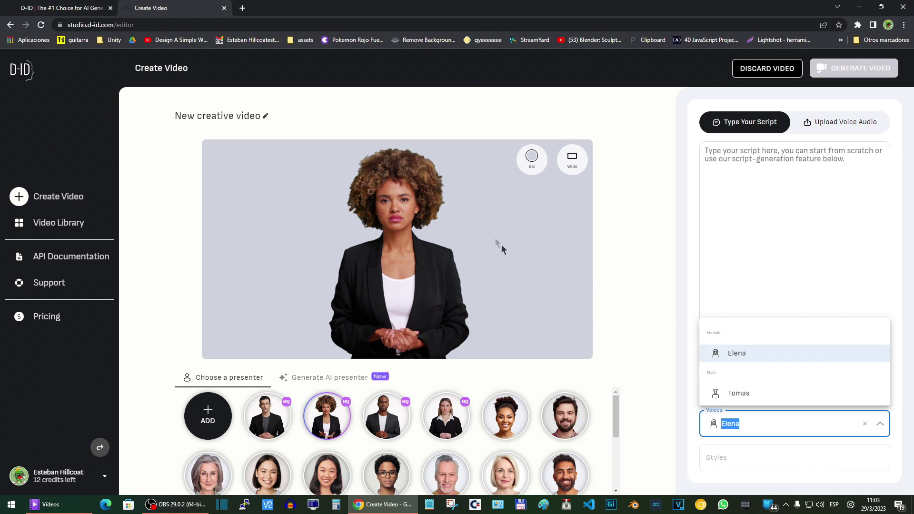
pyautogui.click(744, 355)
# Write the script "CHe! tengo un hambre terrible! me recontra comería una milanga!" and, below a blank line, "Andá pa llá bobo", and listen to it
pyautogui.click(728, 155)
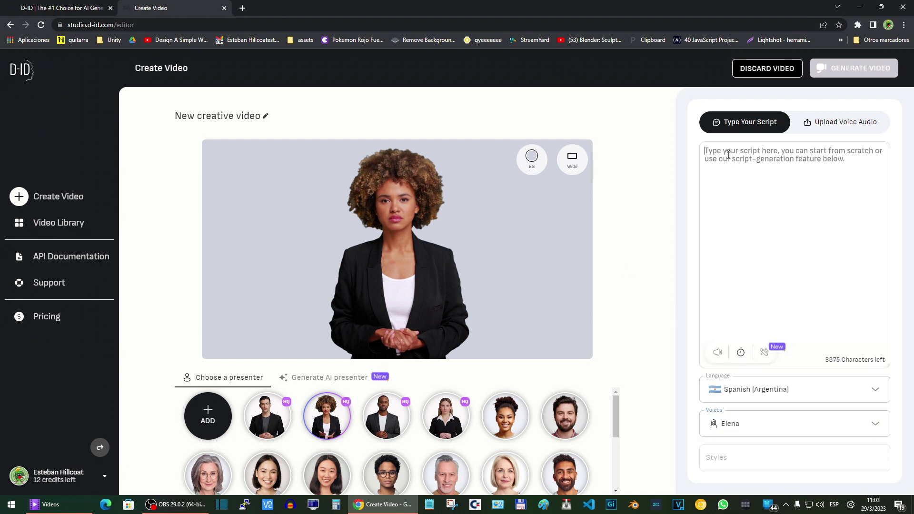
pyautogui.write('CHe! ')
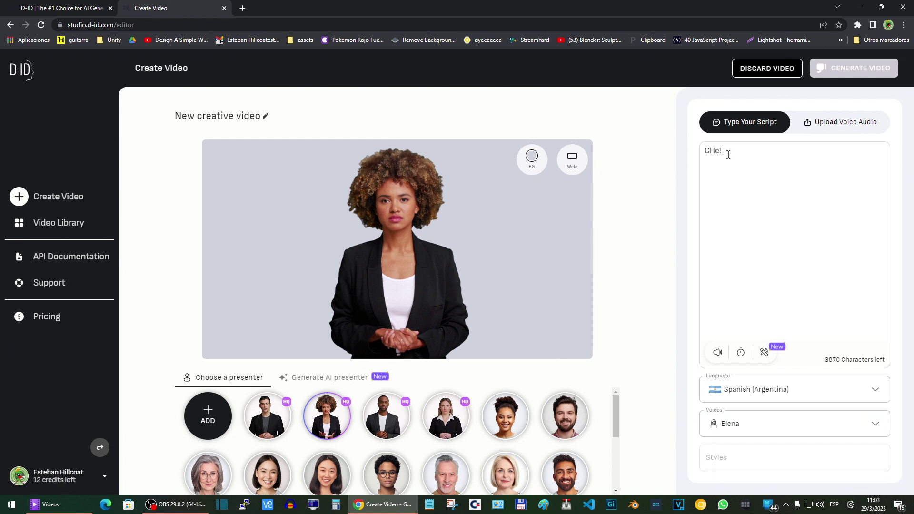
pyautogui.write('tengo ')
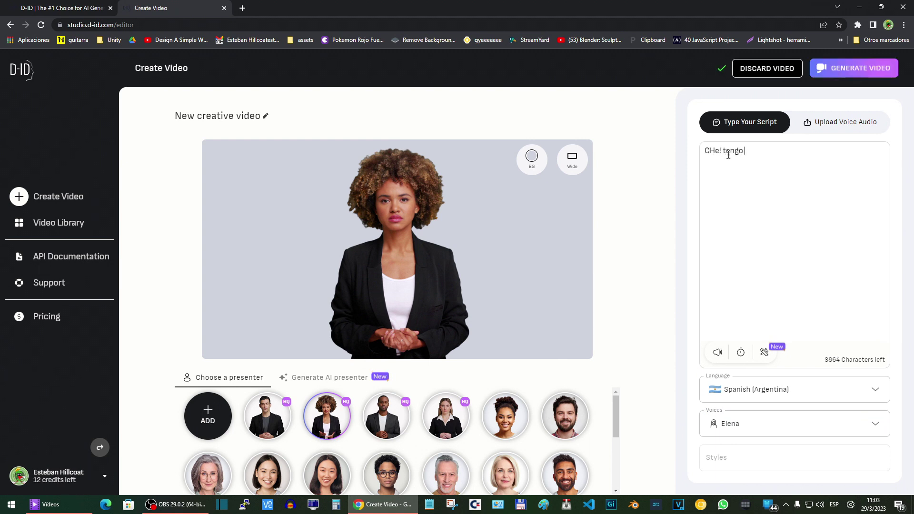
pyautogui.write('un hambre terrible! me ')
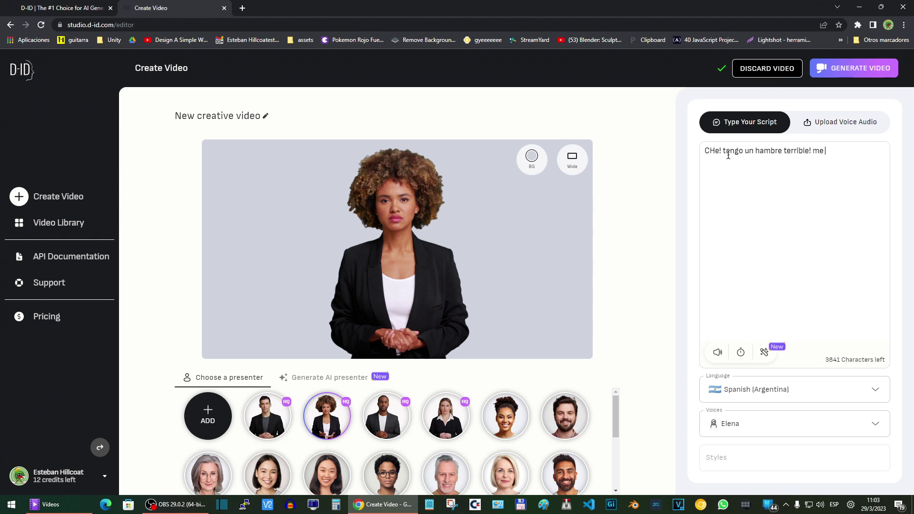
pyautogui.write('recontra comería una milanga!')
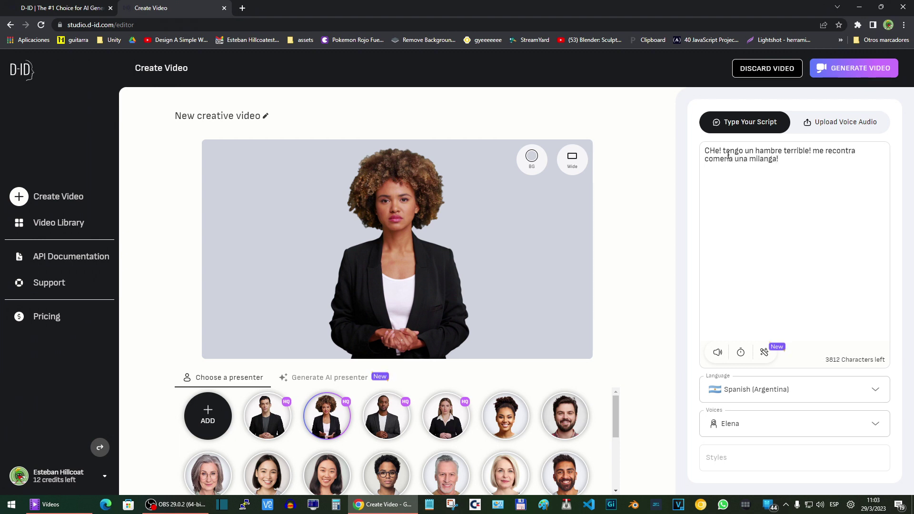
pyautogui.press('Return')
pyautogui.press('Return')
pyautogui.write('Andá pa llá bobo')
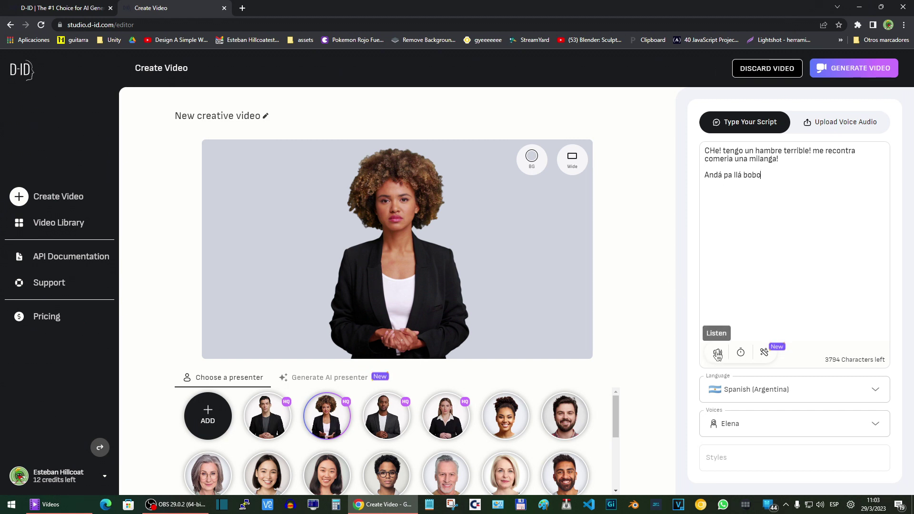
pyautogui.click(717, 353)
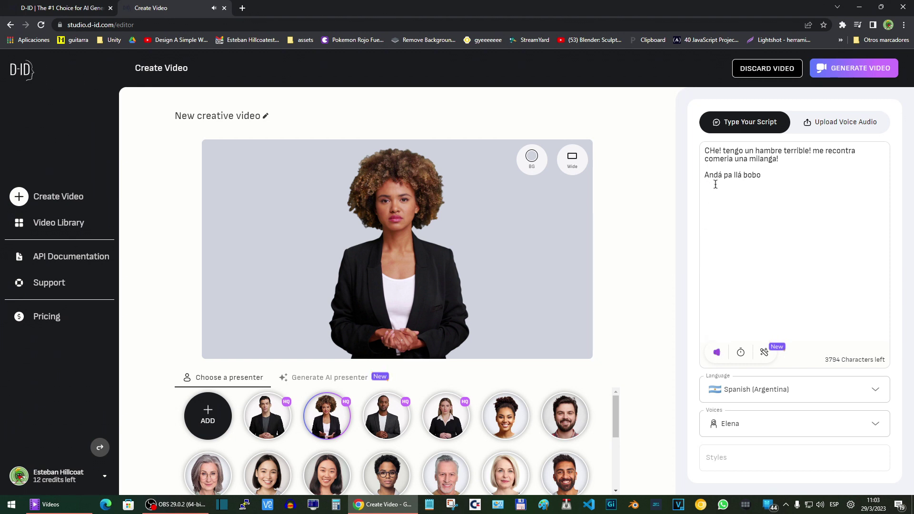
# Change "llá" to "yá" in the script's last line and listen to the voice preview again
pyautogui.click(736, 175)
pyautogui.press('BackSpace')
pyautogui.press('BackSpace')
pyautogui.write('y')
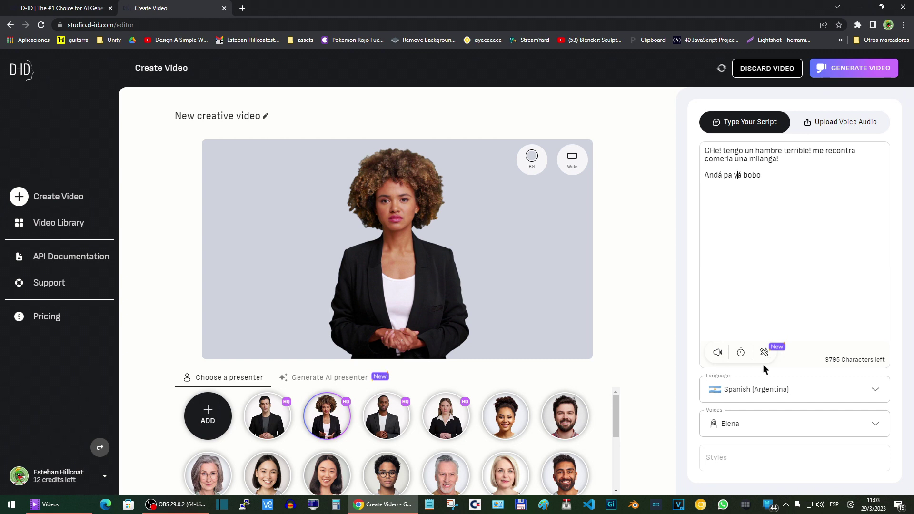
pyautogui.click(723, 353)
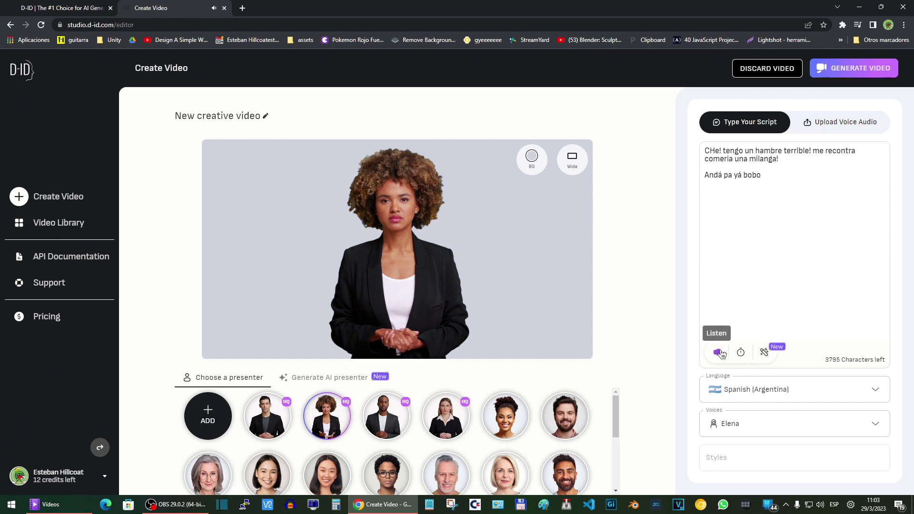
# Add a 0.5s break after "bobo" and another after "milanga!", and delete the one after "bobo"
pyautogui.click(777, 158)
pyautogui.write('!')
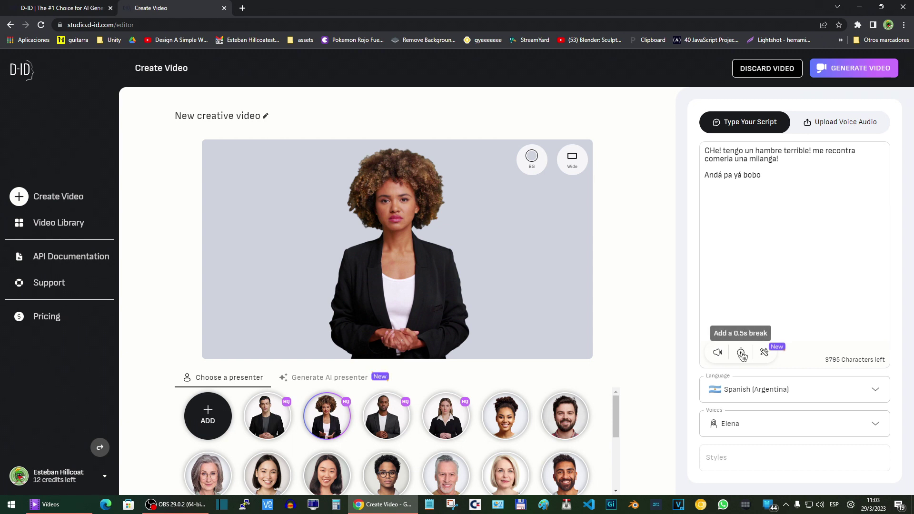
pyautogui.click(775, 177)
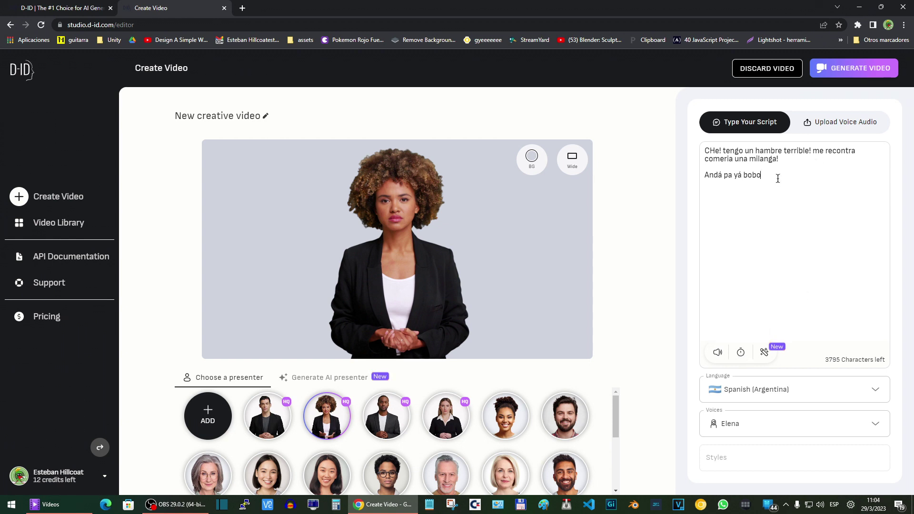
pyautogui.click(740, 353)
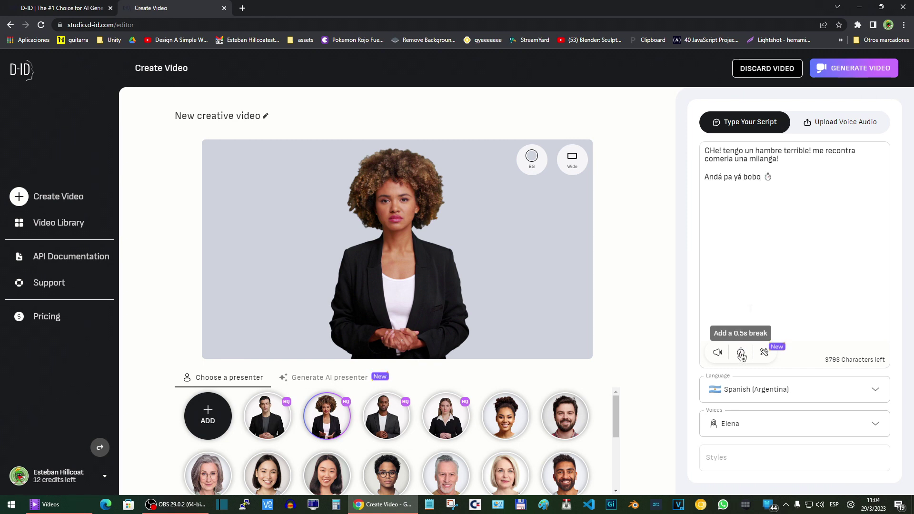
pyautogui.click(794, 158)
pyautogui.click(740, 353)
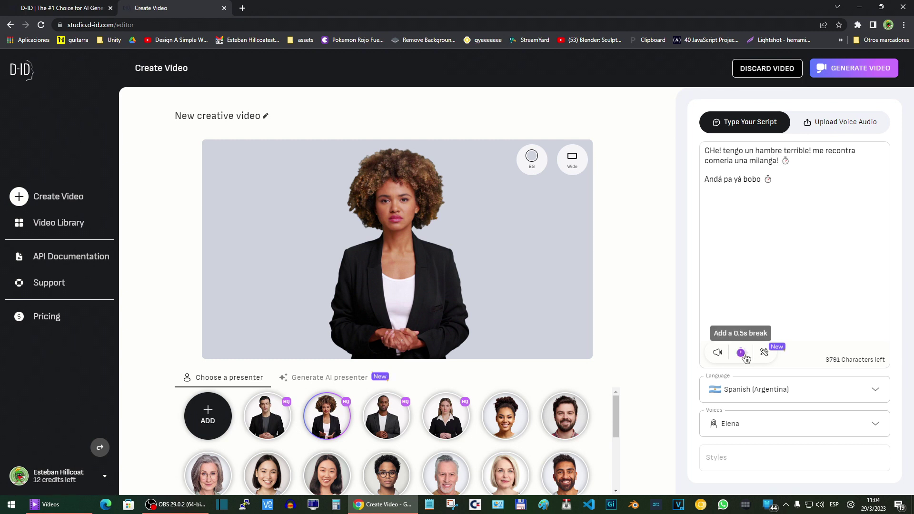
pyautogui.click(773, 178)
pyautogui.press('BackSpace')
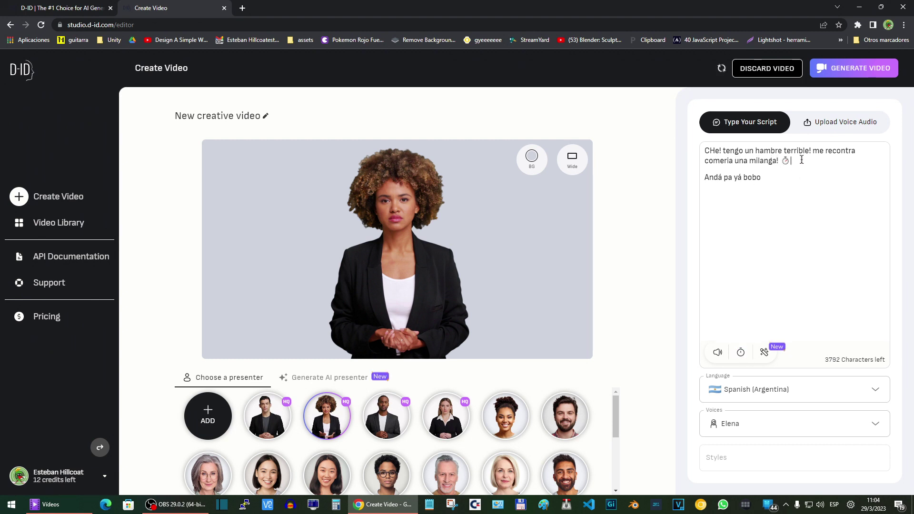
# Try two extra 0.5s breaks after "milanga!", listen to the script, and delete the two extra breaks
pyautogui.click(741, 353)
pyautogui.click(742, 353)
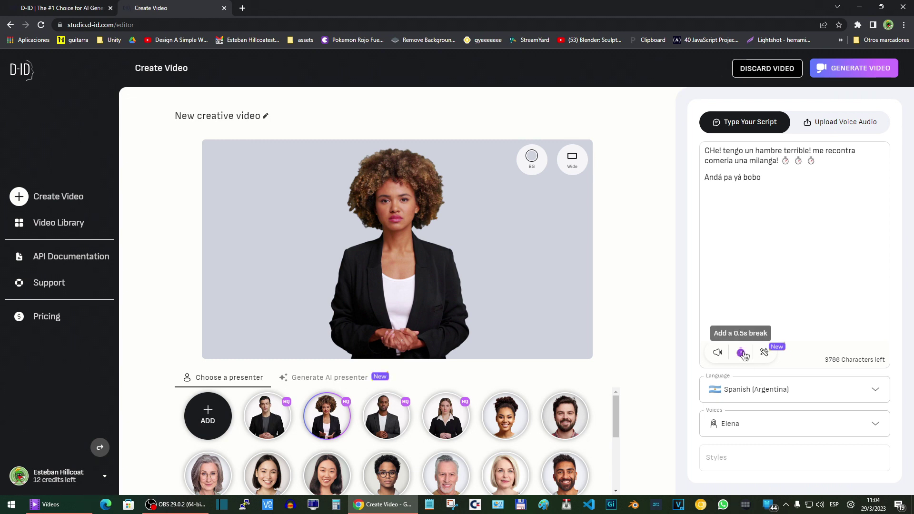
pyautogui.click(718, 353)
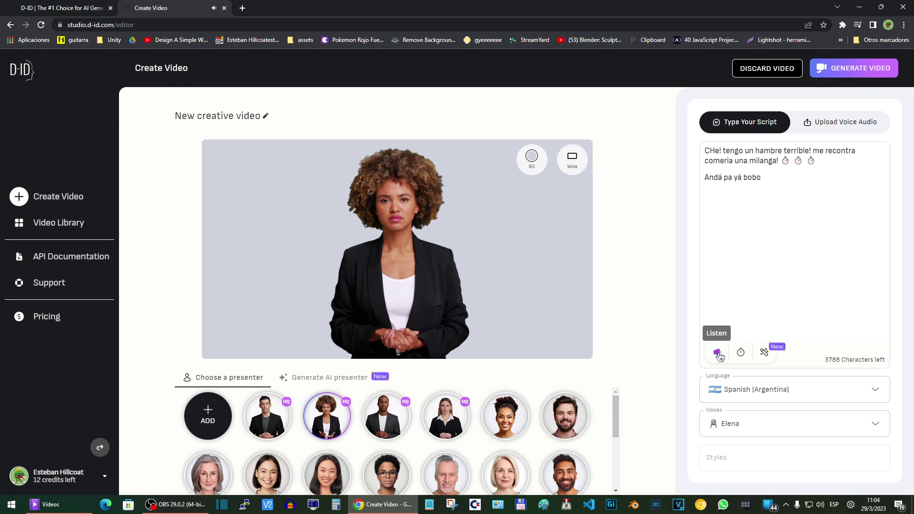
pyautogui.click(824, 161)
pyautogui.press('BackSpace')
pyautogui.press('BackSpace')
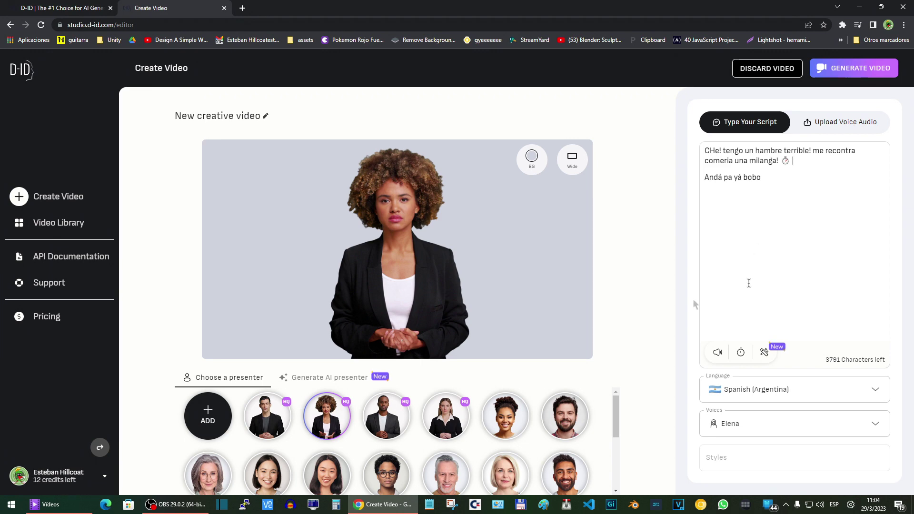
# Look at the options for generating an AI presenter and return to the ready-made presenters
pyautogui.click(324, 379)
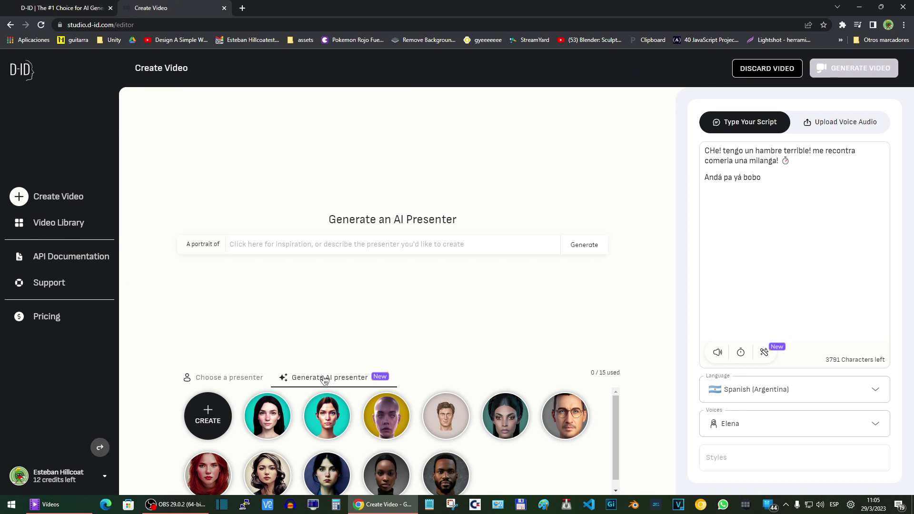
pyautogui.click(246, 380)
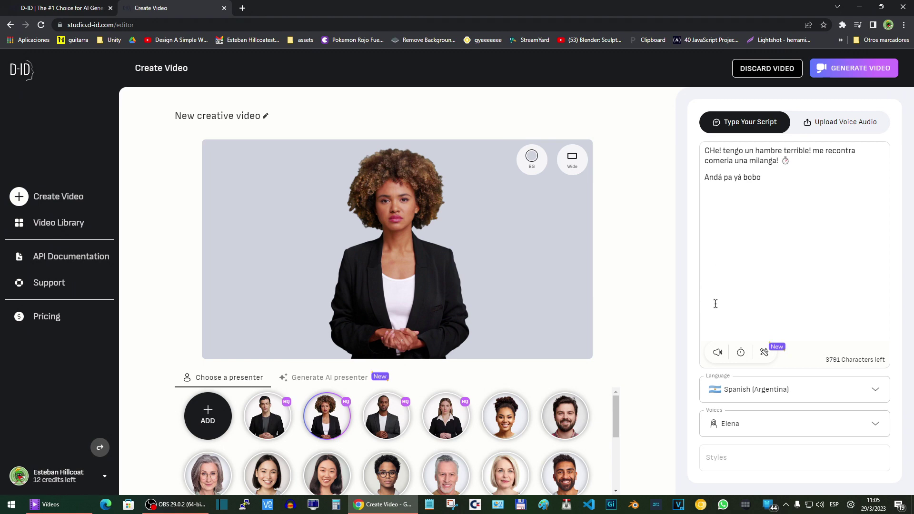
# Generate the video with the chosen presenter, watch the finished clip from the video library and close it
pyautogui.click(857, 74)
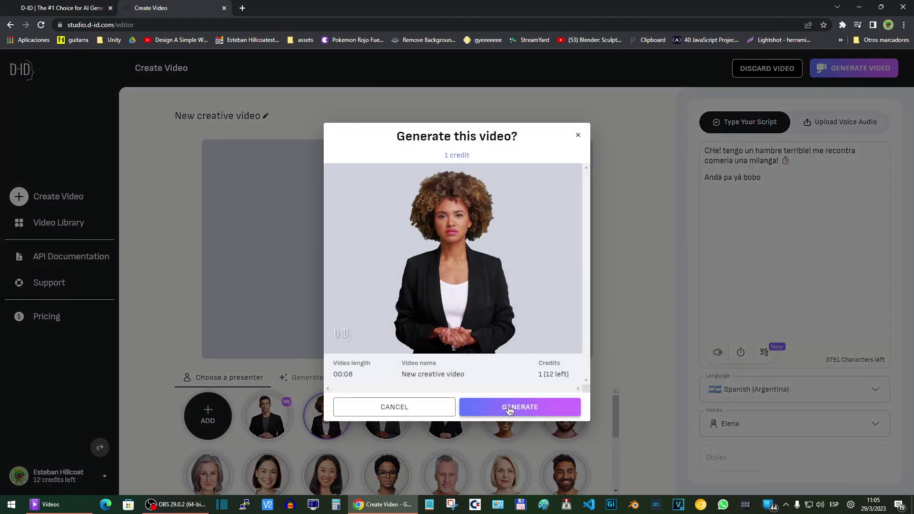
pyautogui.click(535, 406)
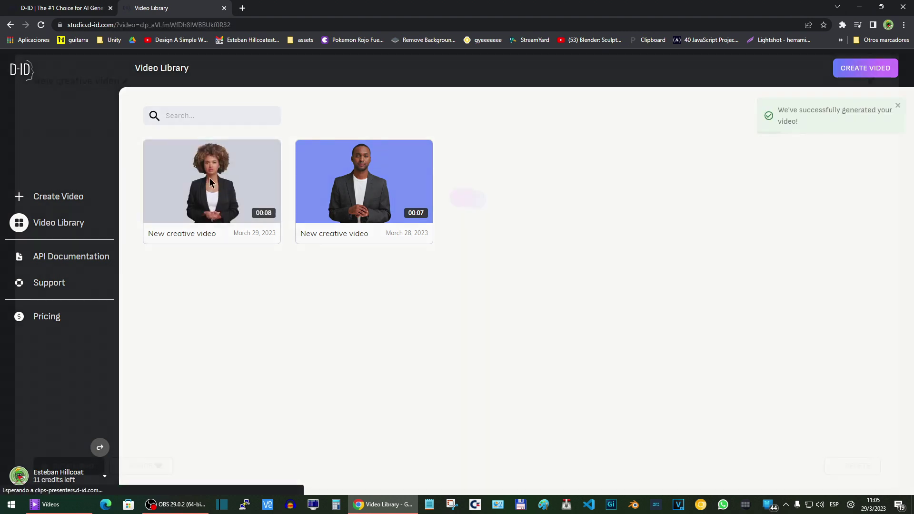
pyautogui.click(210, 178)
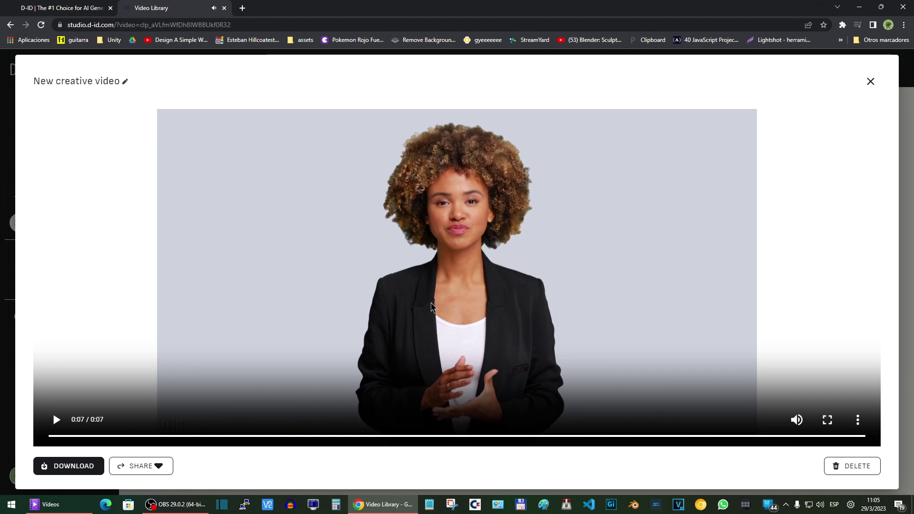
pyautogui.click(871, 82)
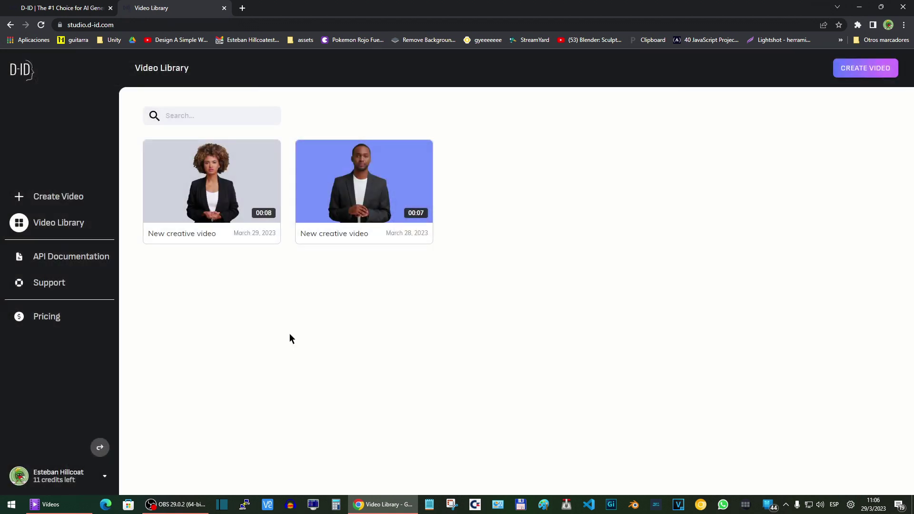